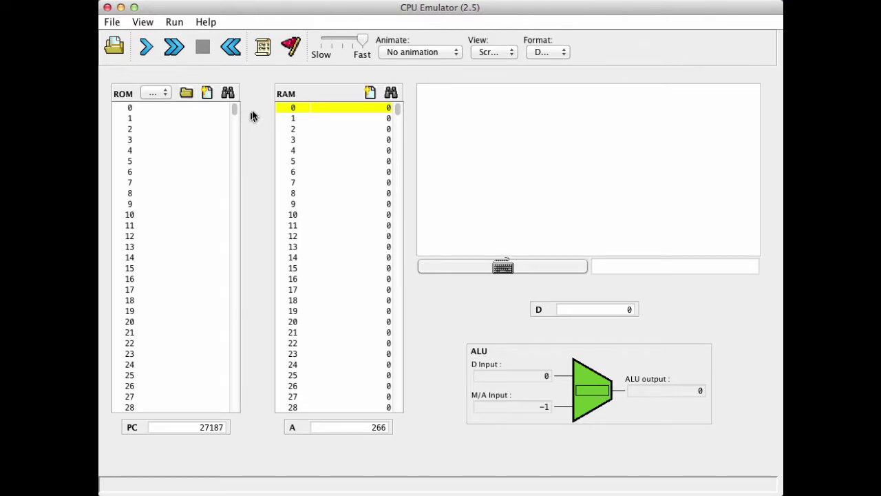
Browse to the projects/06/pong folder in the Load Program dialog and select Pong.asm.
left_click(115, 47)
left_click_drag(119, 114, 412, 134)
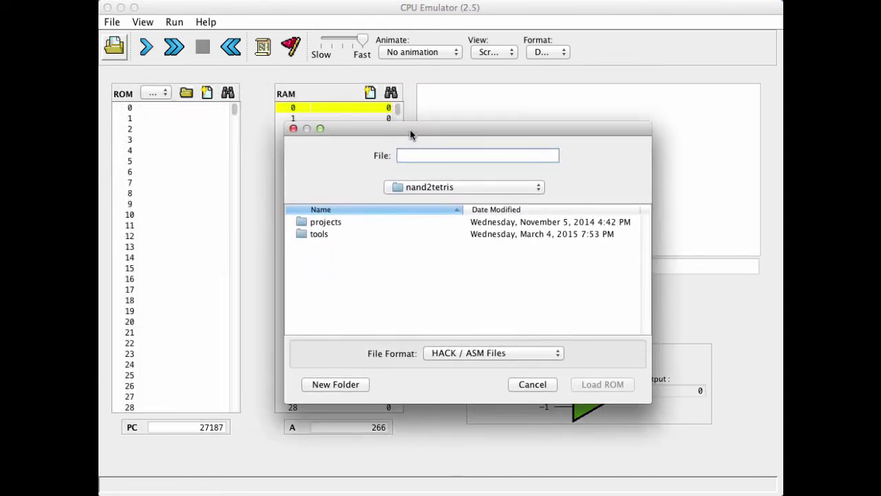
double_click(331, 223)
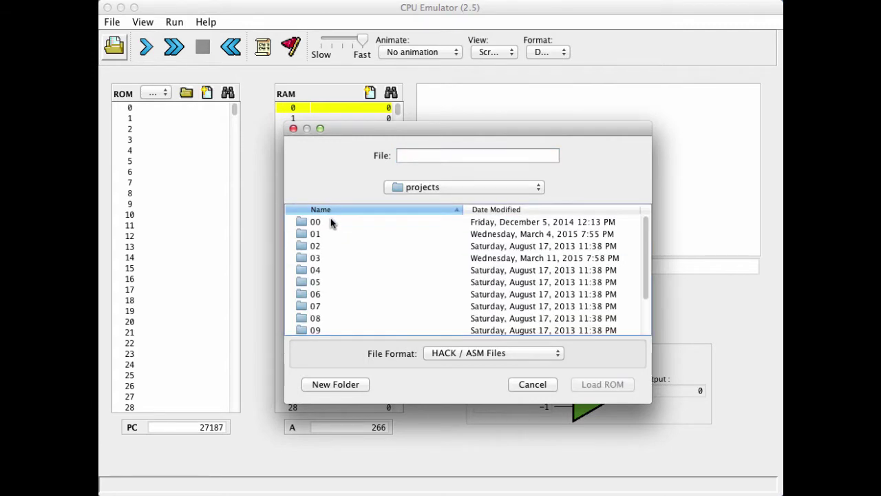
double_click(316, 297)
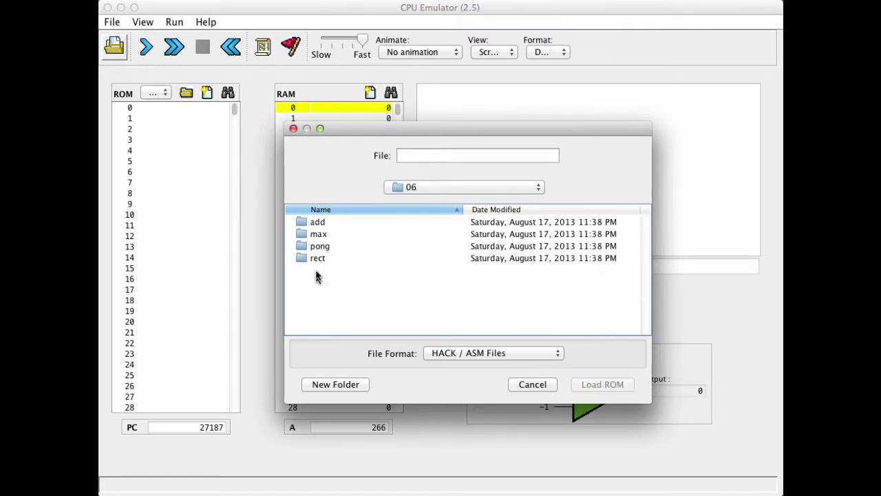
double_click(320, 247)
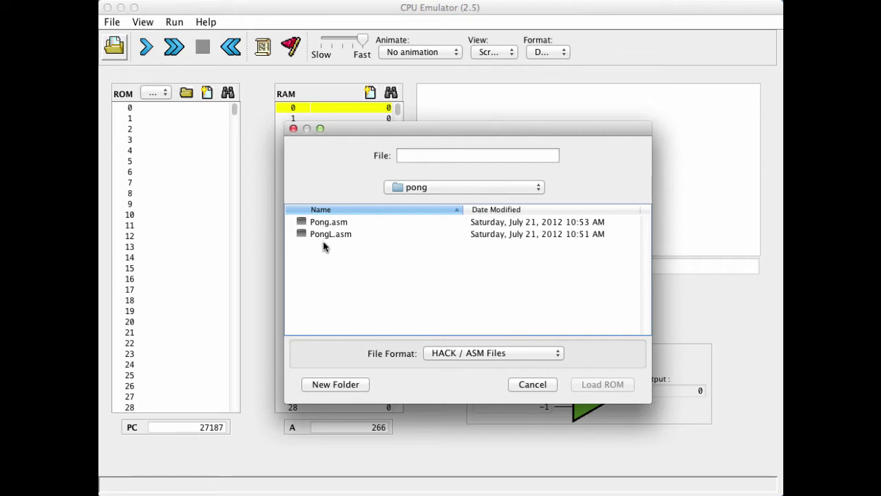
left_click(322, 221)
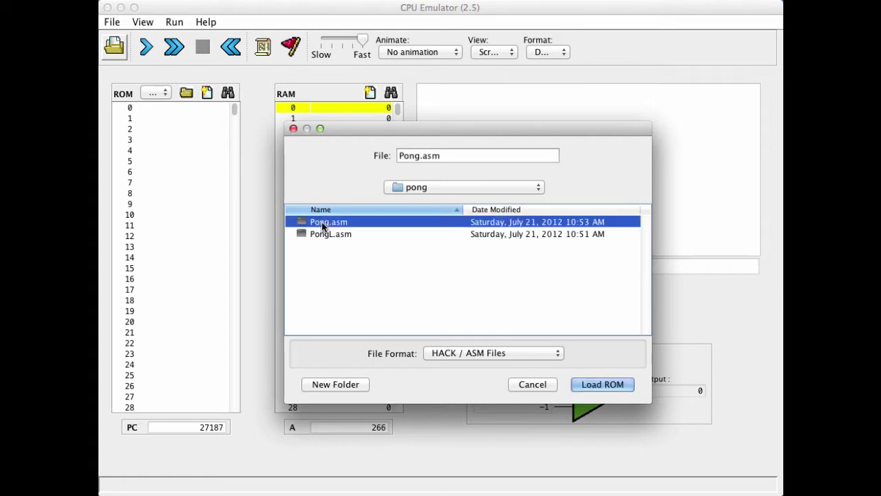
left_click(602, 387)
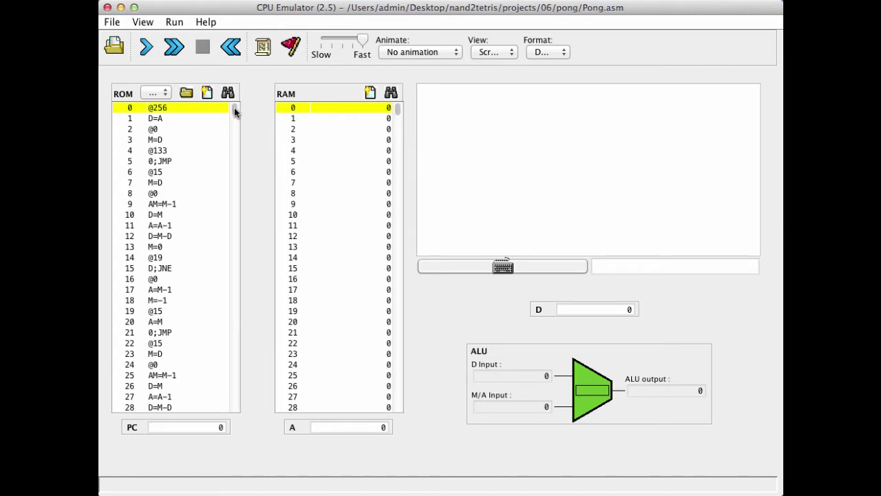
left_click_drag(235, 107, 235, 122)
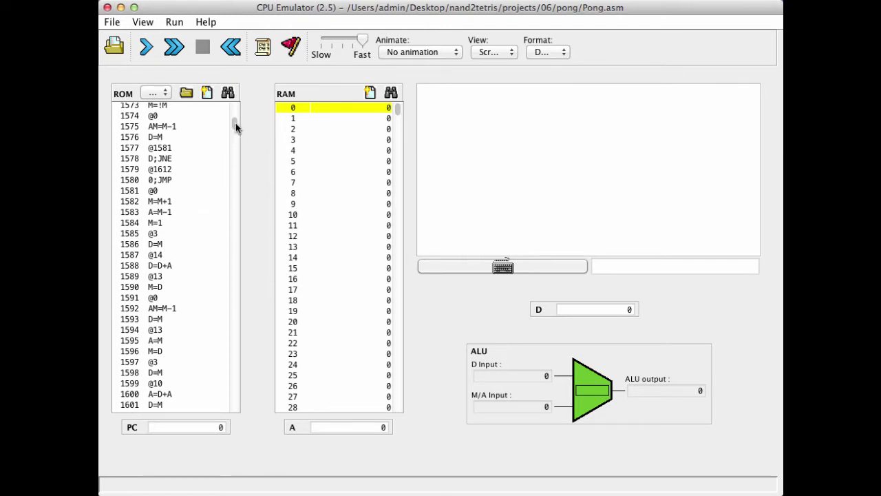
left_click_drag(235, 127, 236, 104)
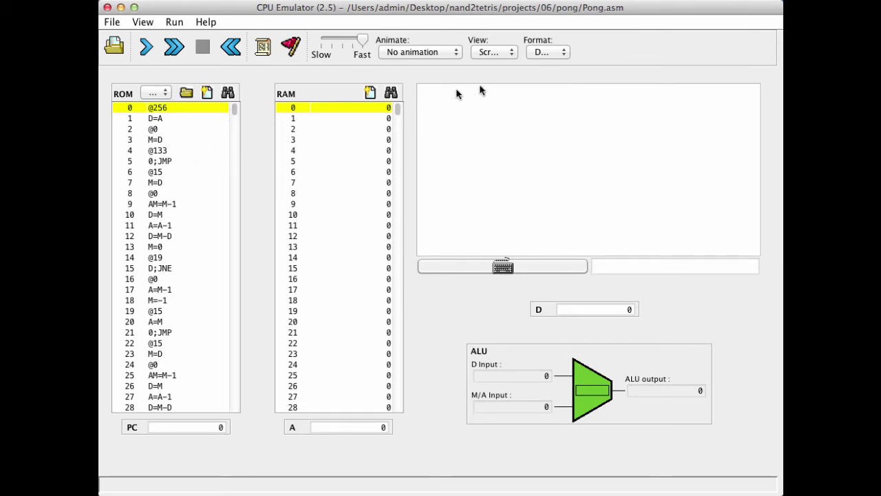
left_click(564, 55)
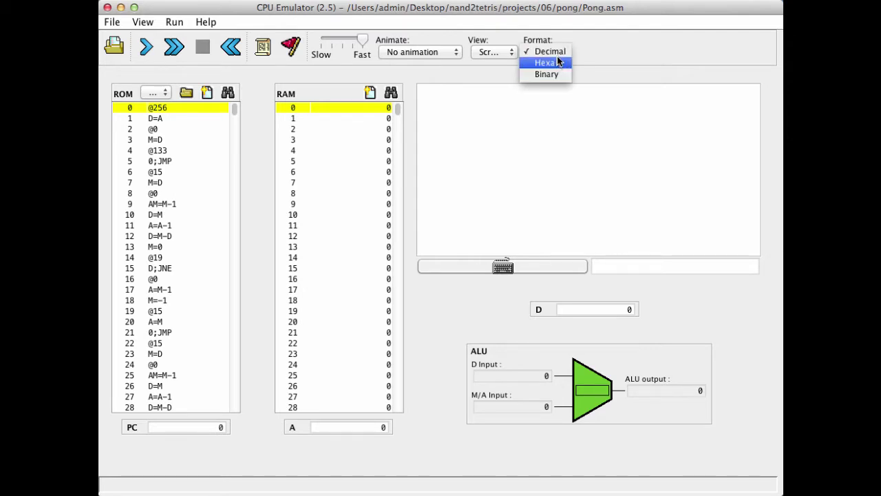
left_click(560, 51)
left_click(164, 92)
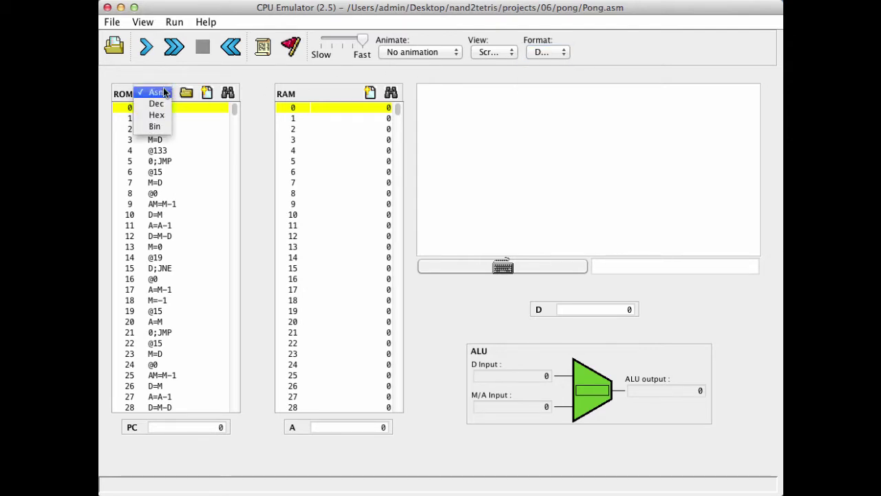
left_click(156, 127)
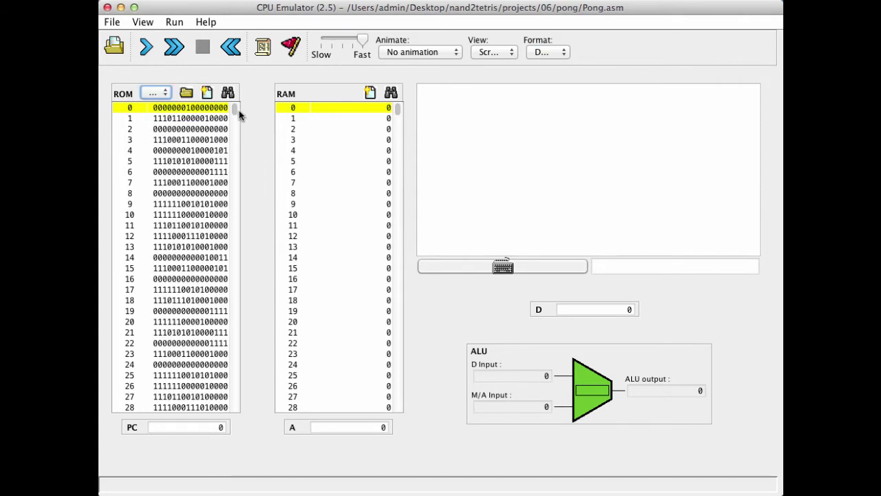
mouse_move(236, 114)
left_mouse_down()
mouse_move(237, 128)
mouse_move(237, 112)
left_mouse_up()
left_click(165, 93)
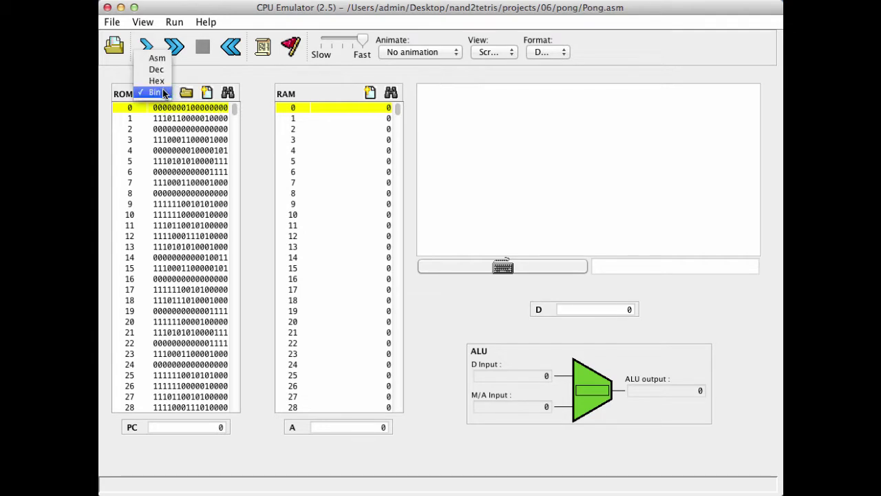
left_click(163, 59)
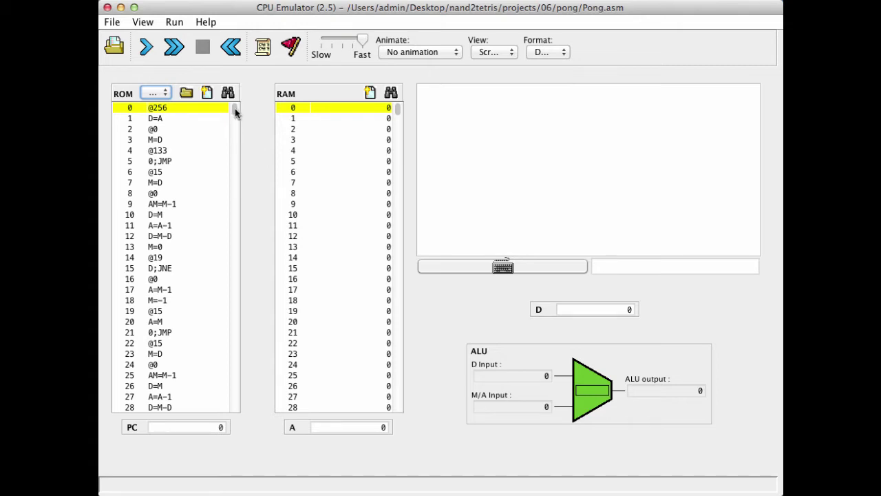
Scroll the ROM listing to its last instruction, M=D at address 27482.
left_click_drag(234, 108, 232, 356)
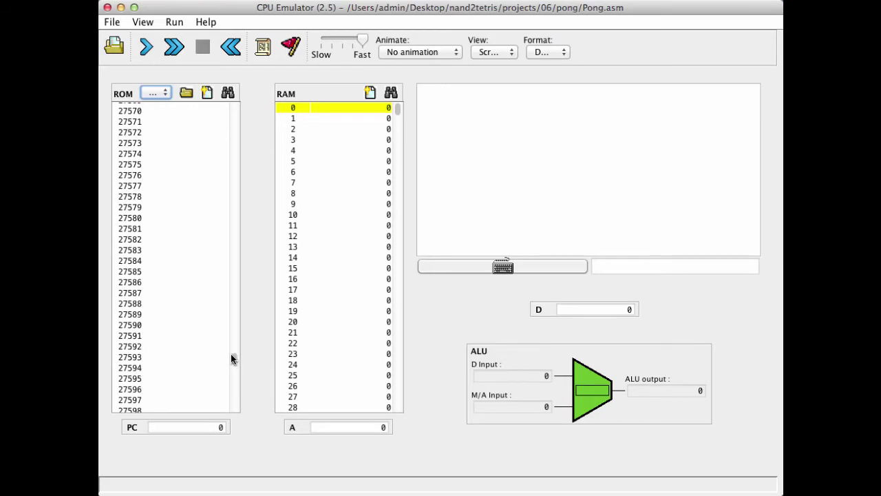
scroll(191, 295, "up", 10)
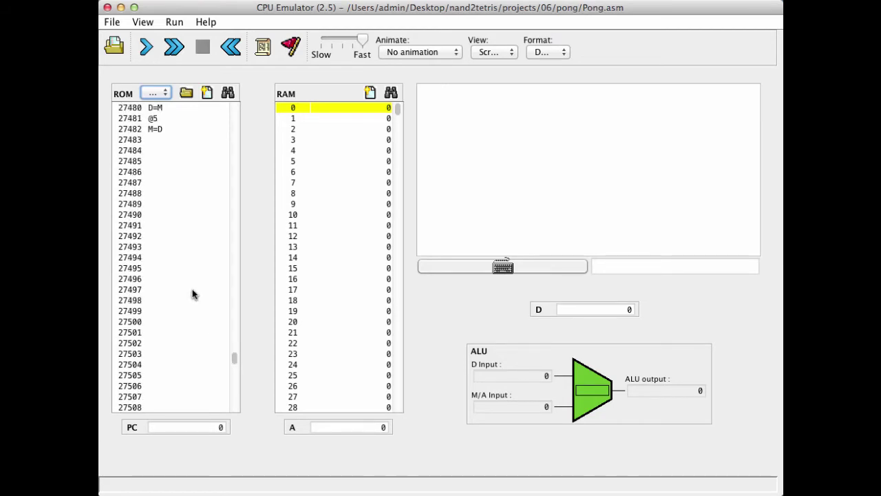
scroll(193, 295, "down", 2)
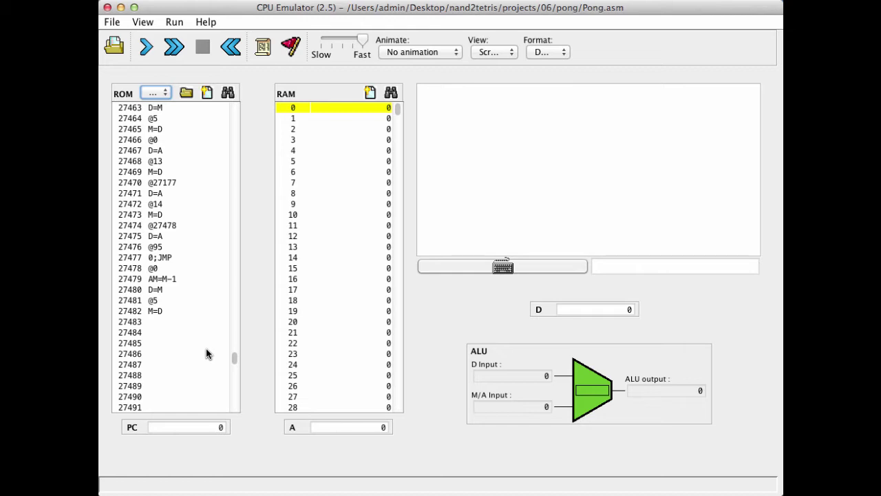
Scroll the ROM listing back up from the end of the program.
left_click_drag(234, 358, 229, 292)
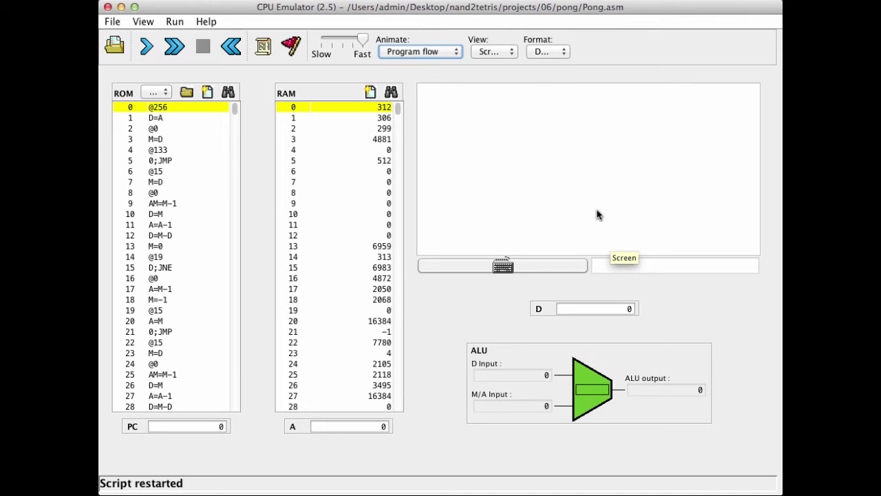
Start Pong running with program-flow animation.
left_click(176, 50)
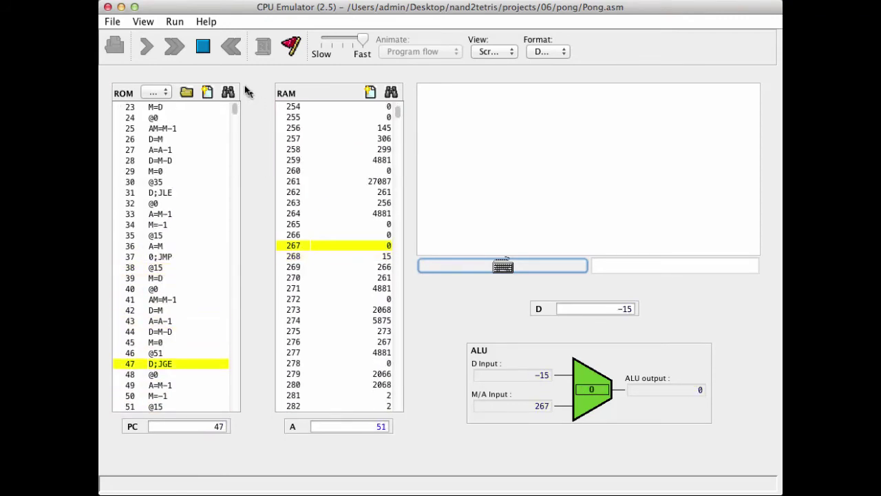
Stop Pong, reset it to PC 0, and set Animate to No animation.
left_click(204, 47)
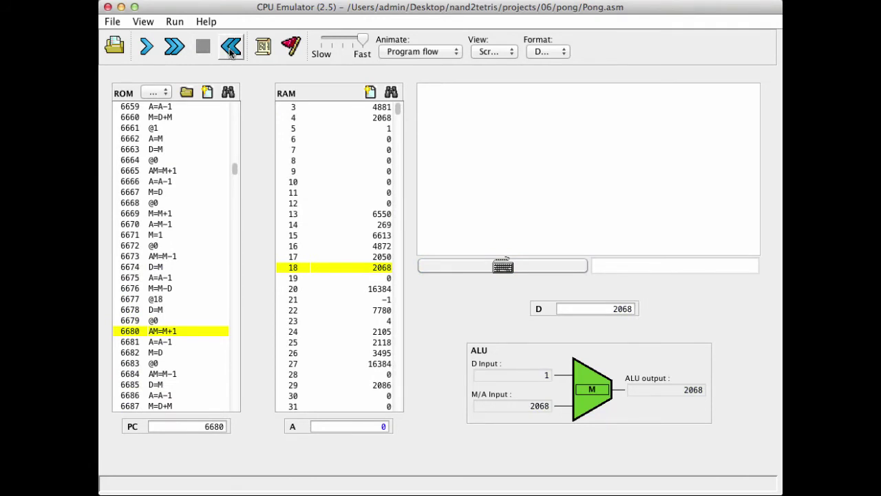
left_click(231, 47)
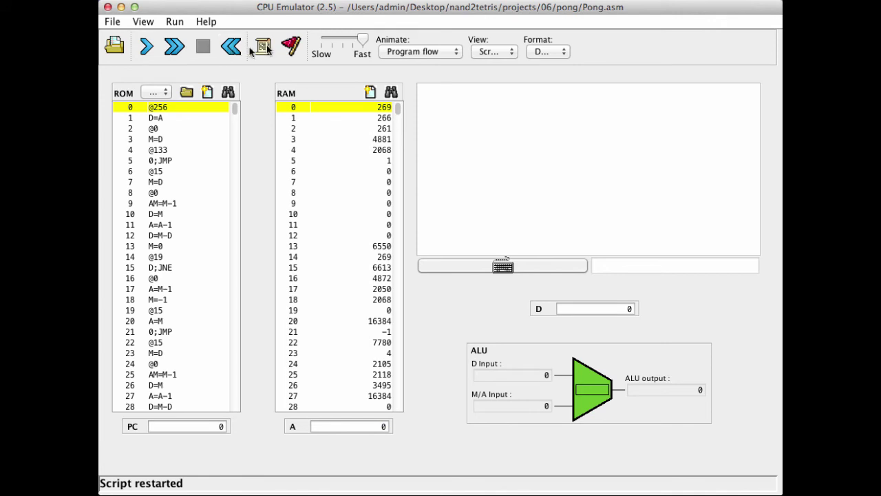
left_click(454, 51)
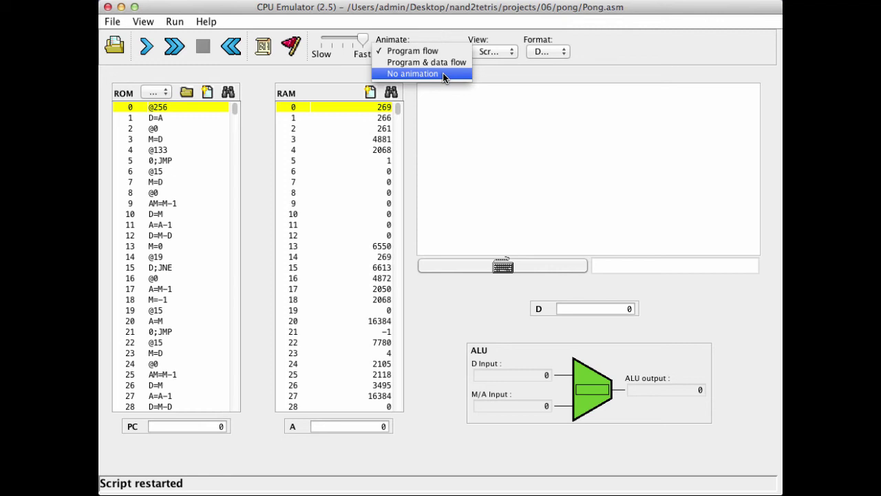
left_click(443, 73)
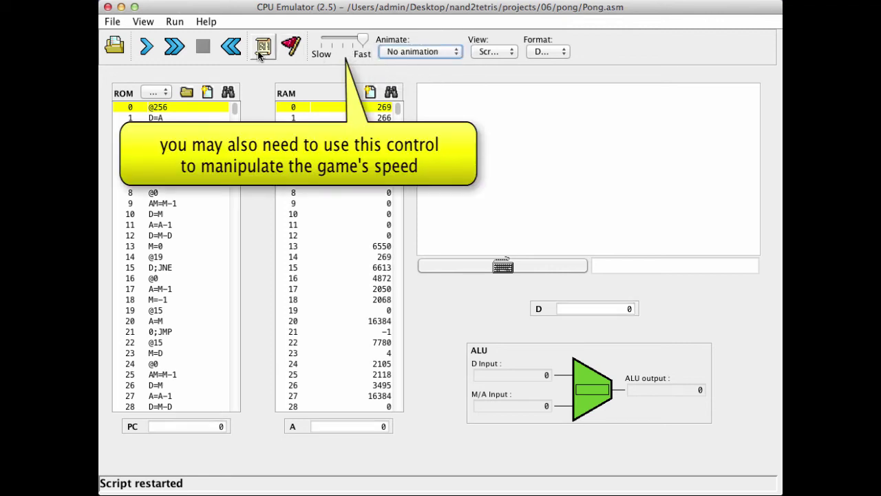
Run Pong at full speed and steer the paddle with the arrow keys until Game Over at score 1.
left_click(175, 47)
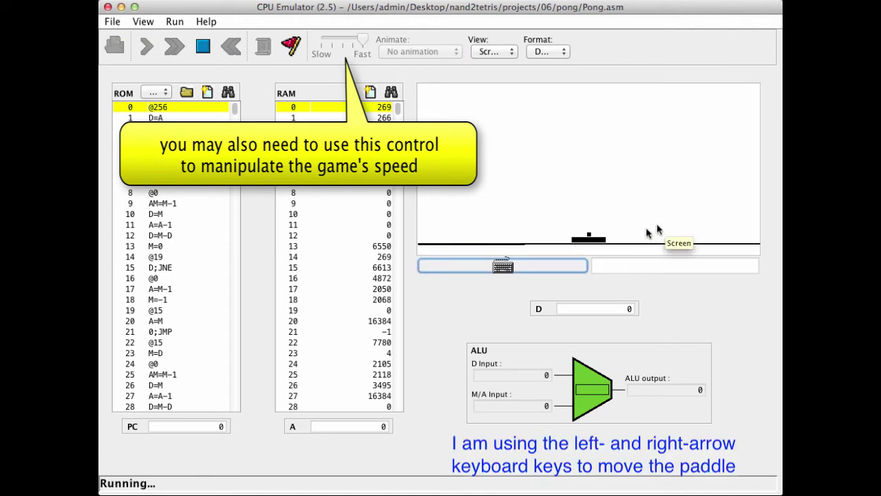
key("Right")
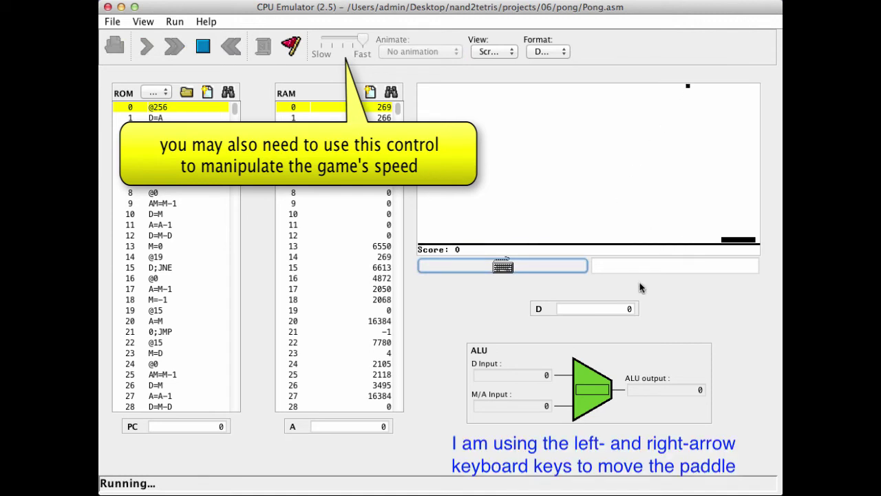
key("Left")
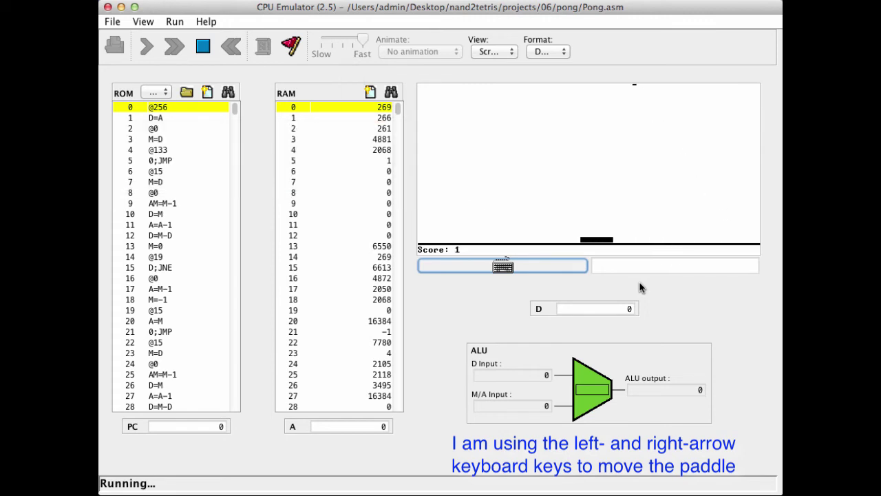
key("Right")
key("Left")
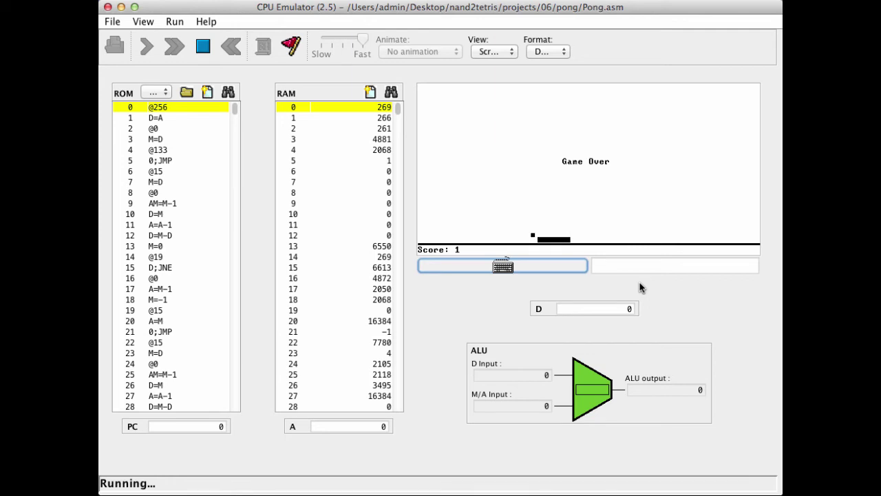
Stop the finished game, reset Pong to its first instruction, and run it again.
left_click(202, 47)
left_click(230, 46)
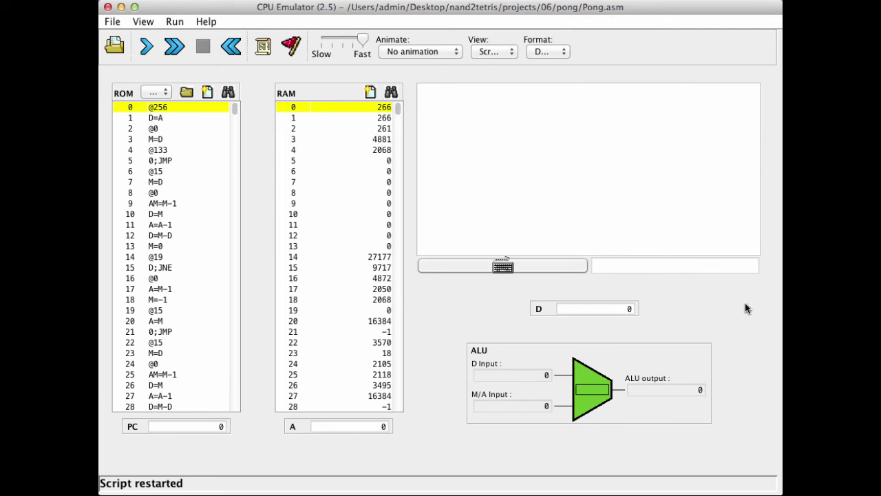
left_click(176, 48)
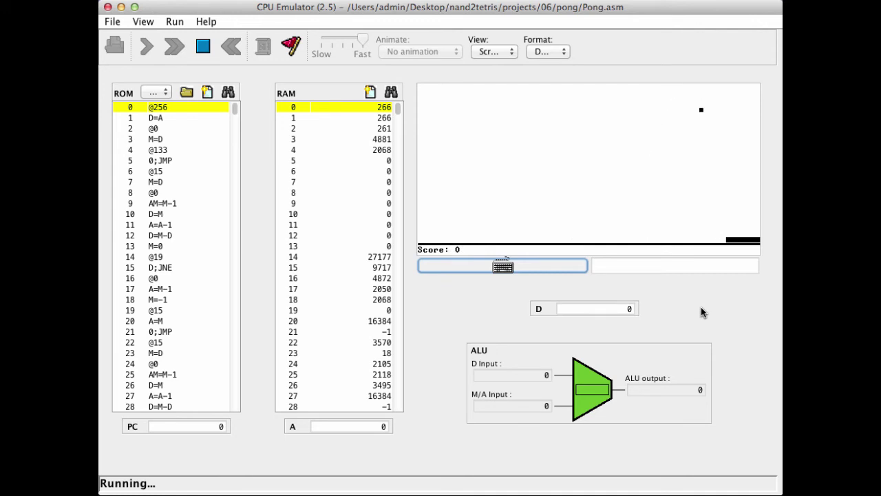
Steer the bat left and right with the arrow keys, returning the ball to reach score 4.
key("Left")
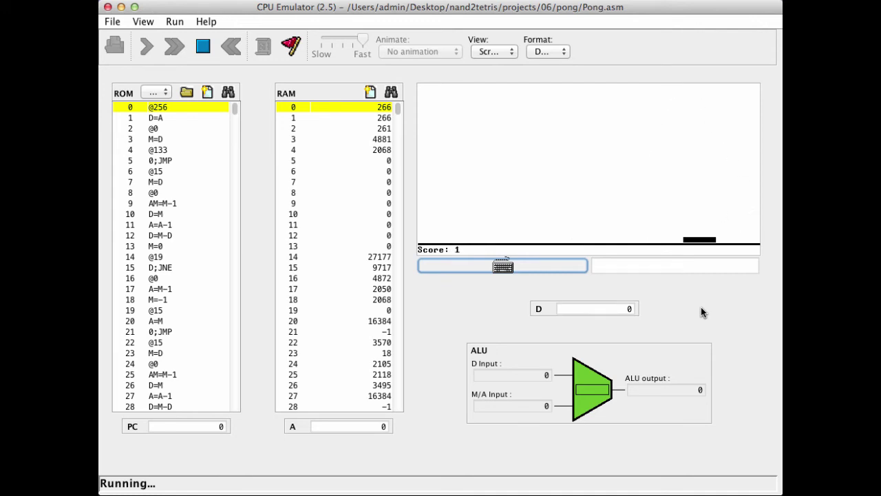
key("Right")
key("Left")
key("Right")
key("Left")
key("Right")
key("Left")
key("Right")
key("Left")
key("Right")
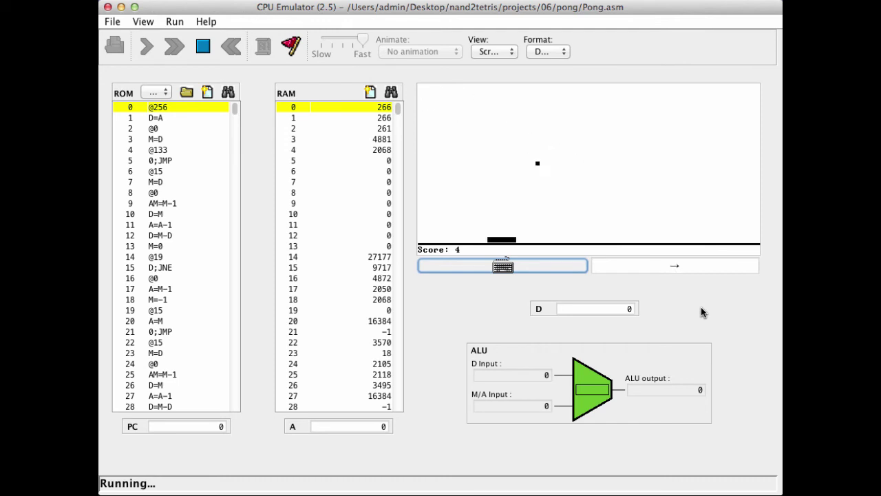